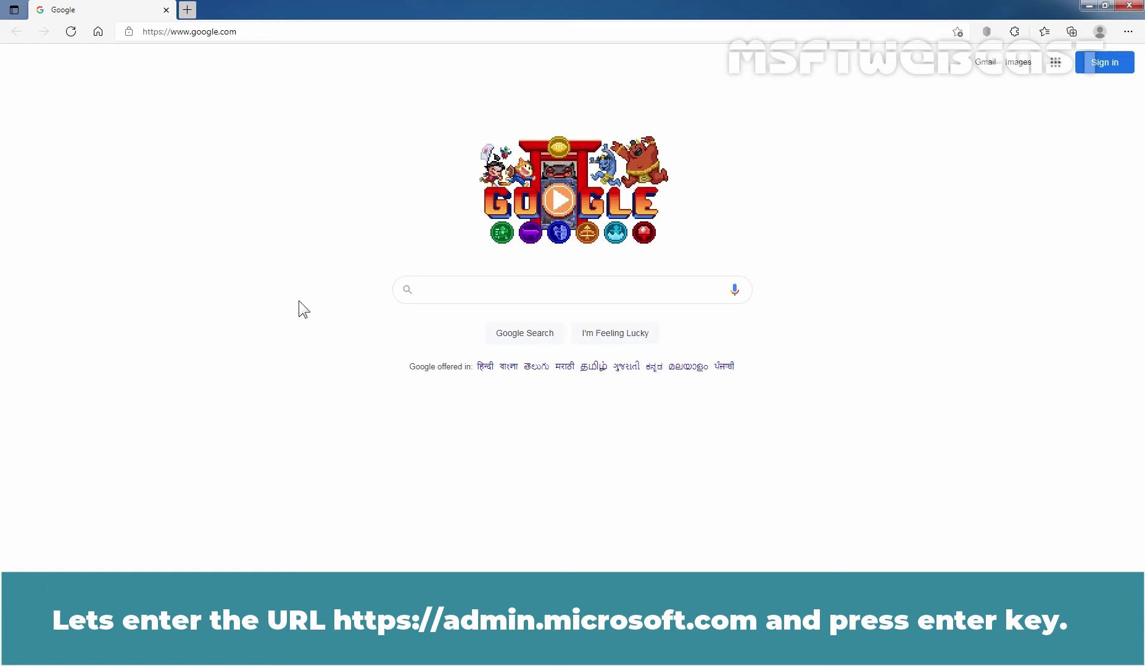
pyautogui.hotkey('ctrl', 'l')
pyautogui.write('https://admin.microsoft.com')
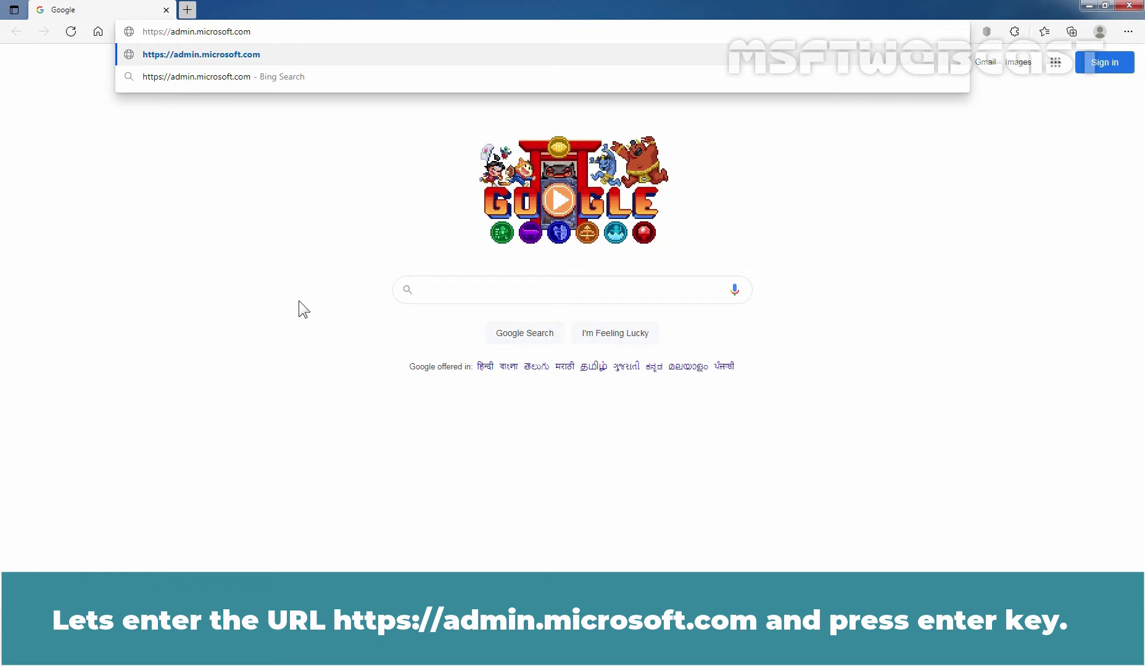
pyautogui.press('Return')
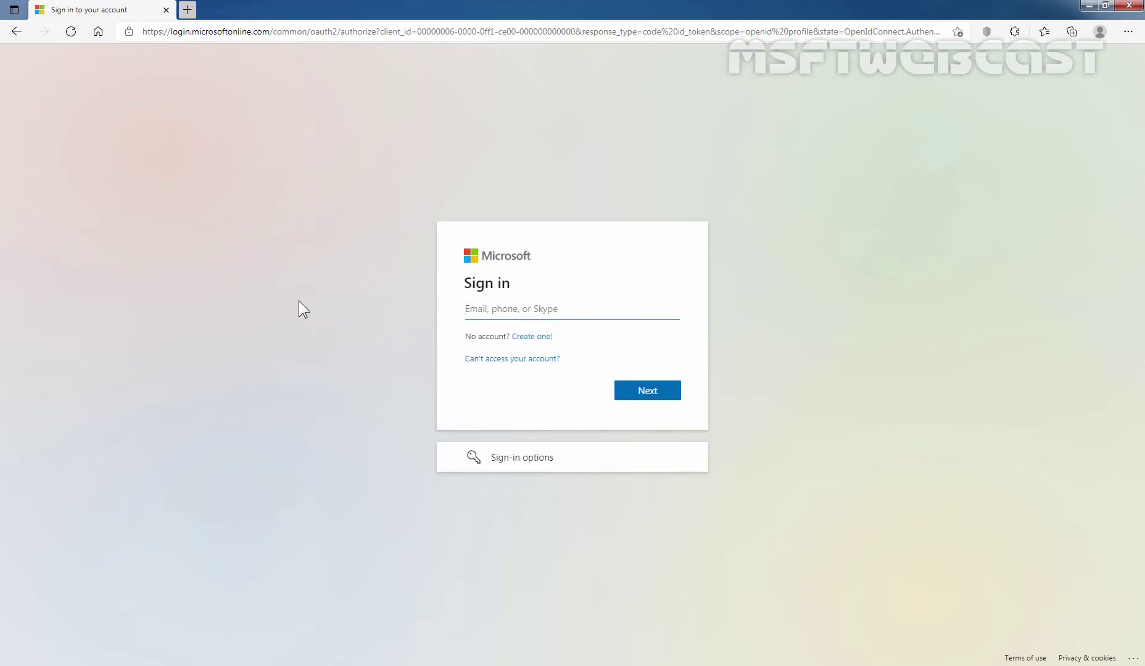
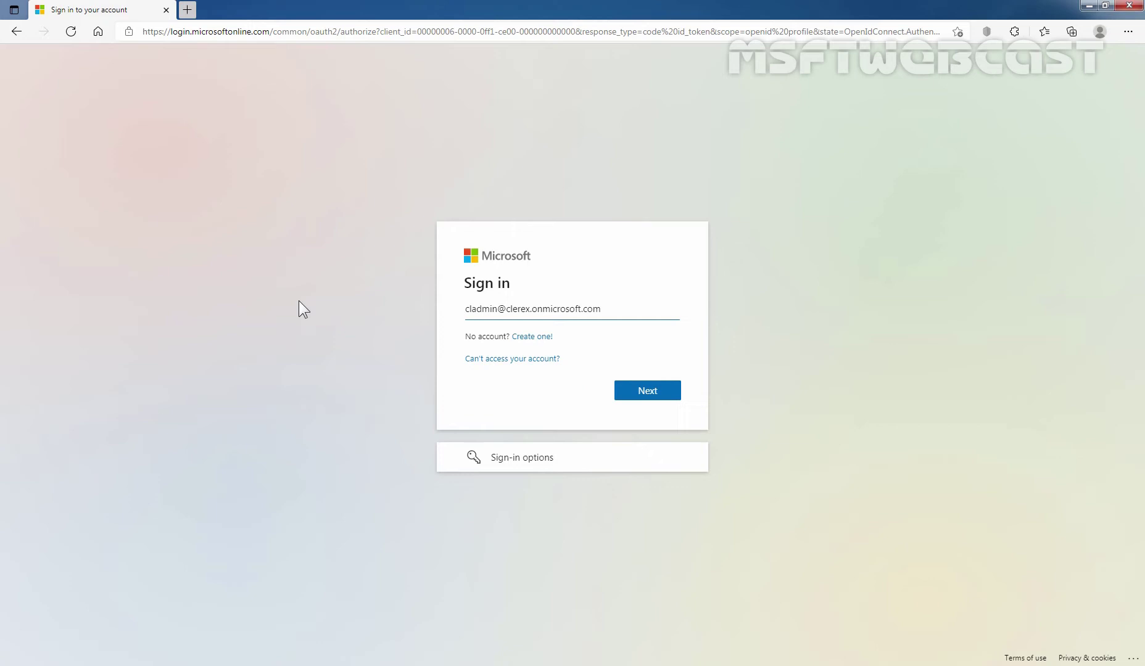
# Step: Submit the administrator email and password to reach the admin center home page
pyautogui.click(652, 394)
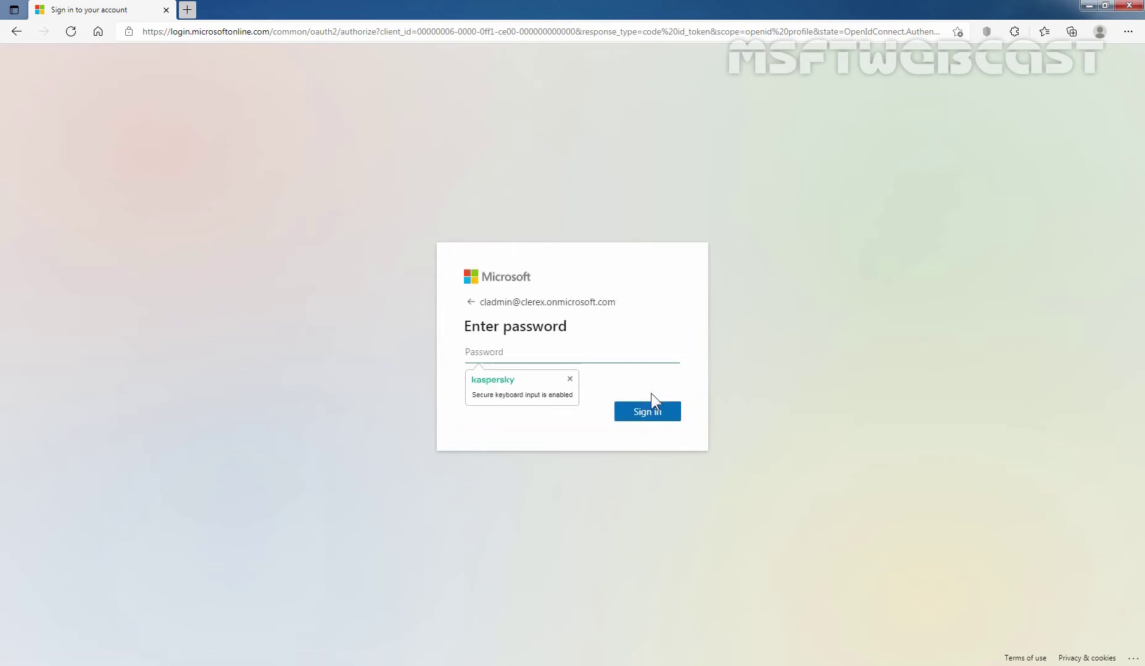
pyautogui.write('*********')
pyautogui.write('*********')
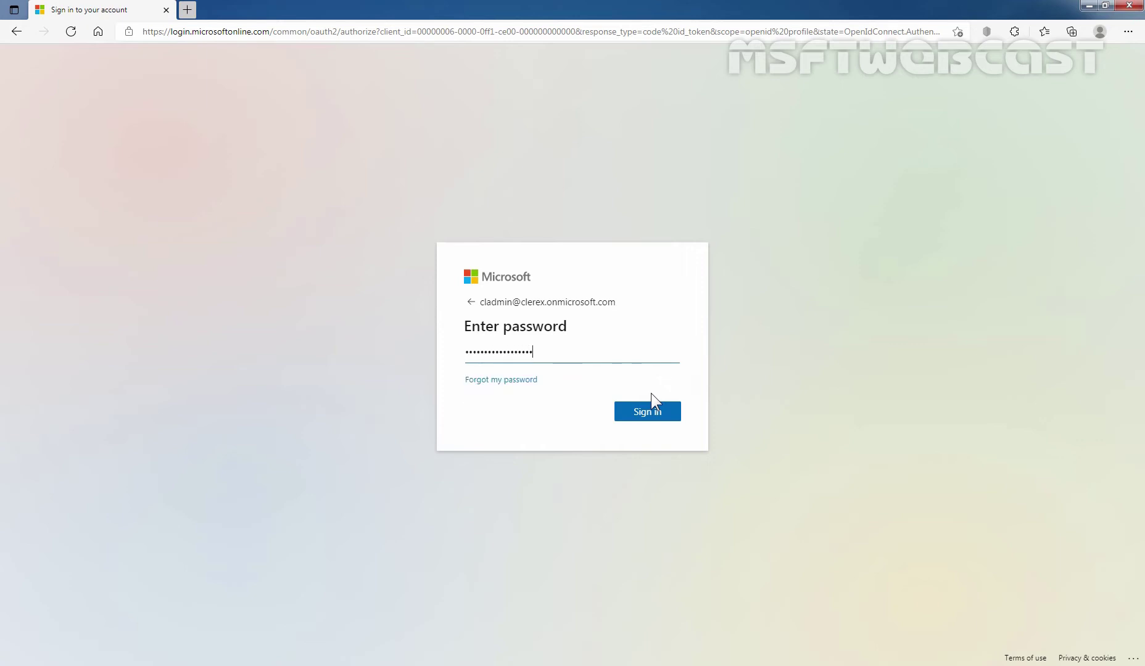
pyautogui.click(650, 410)
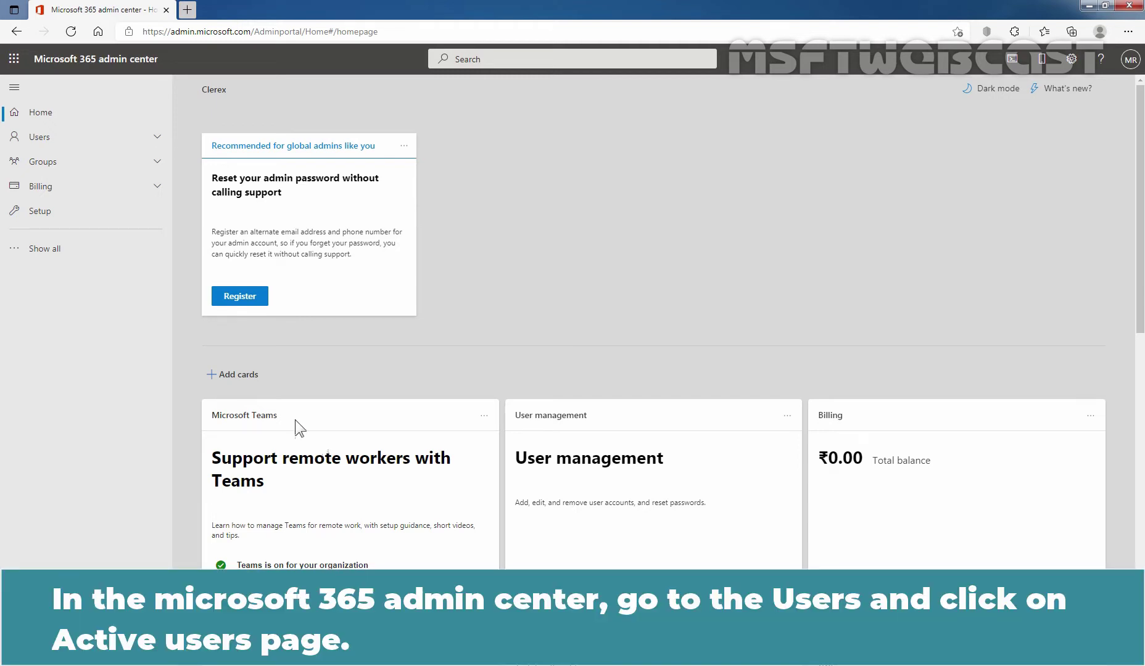
# Step: Show the Active users list from the Users section of the navigation
pyautogui.click(40, 137)
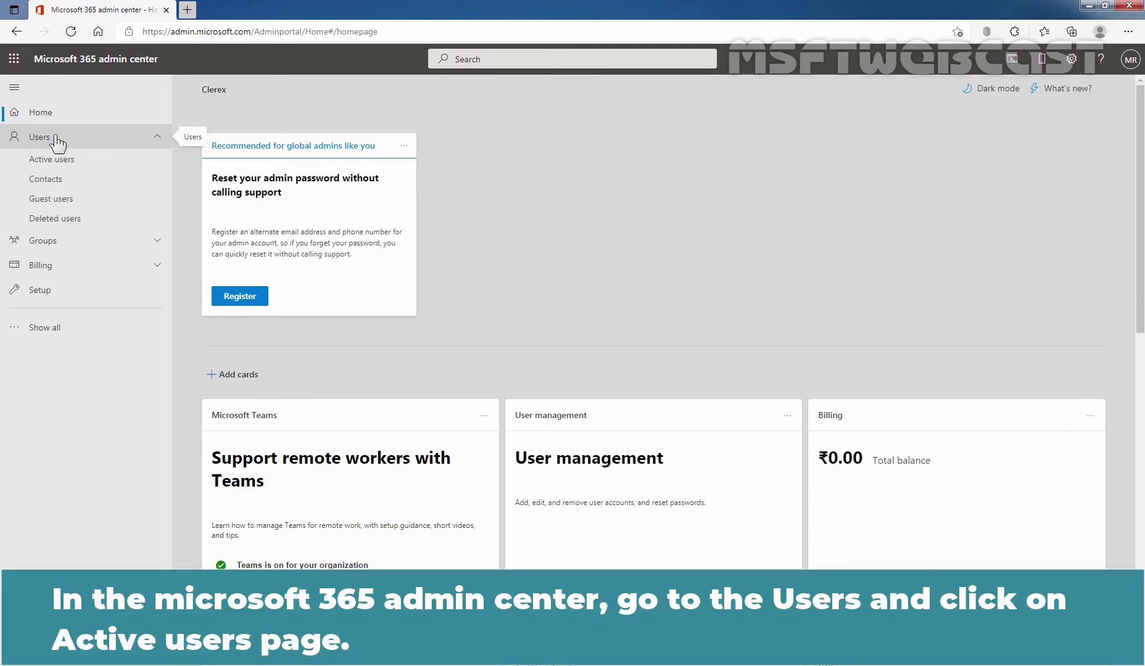
pyautogui.click(51, 159)
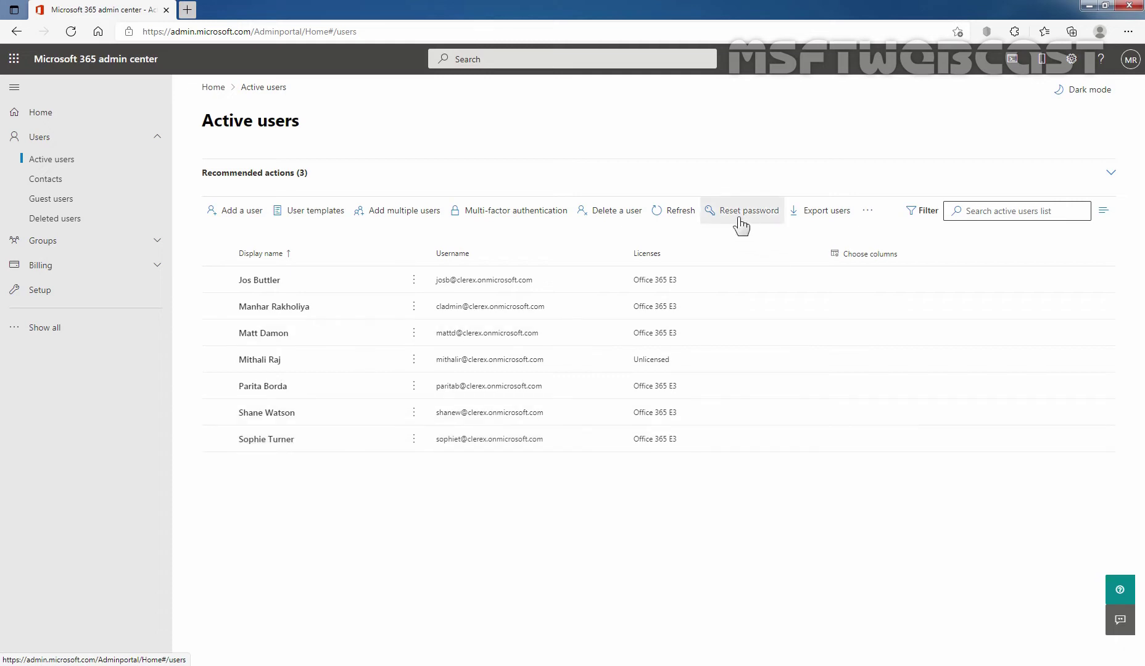
pyautogui.click(215, 439)
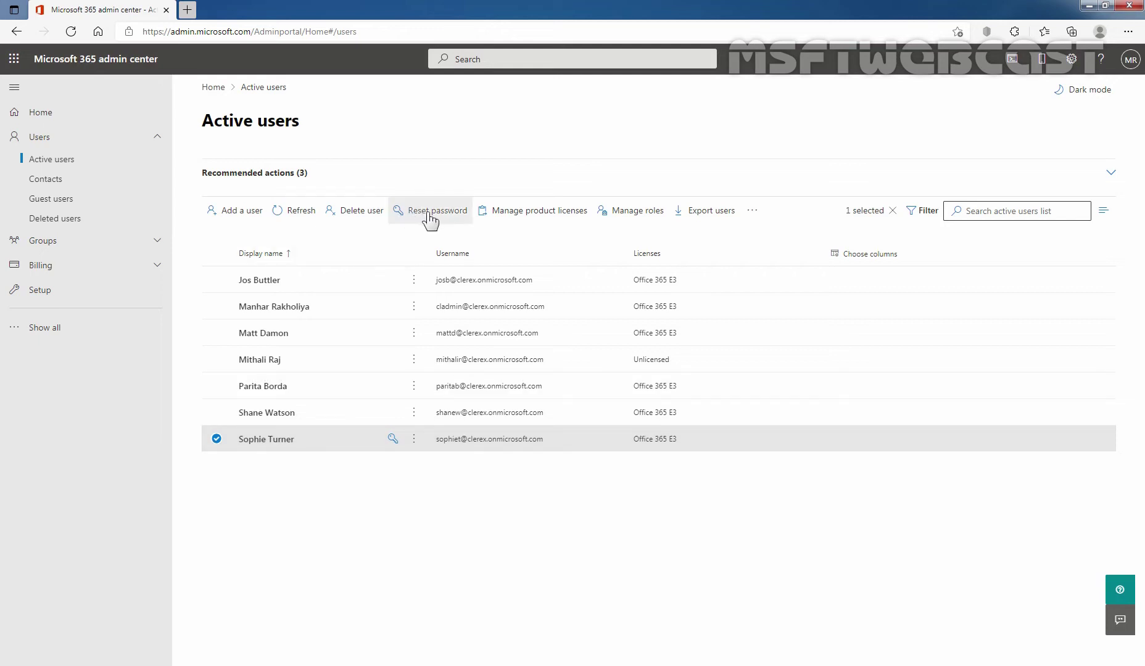
pyautogui.click(266, 438)
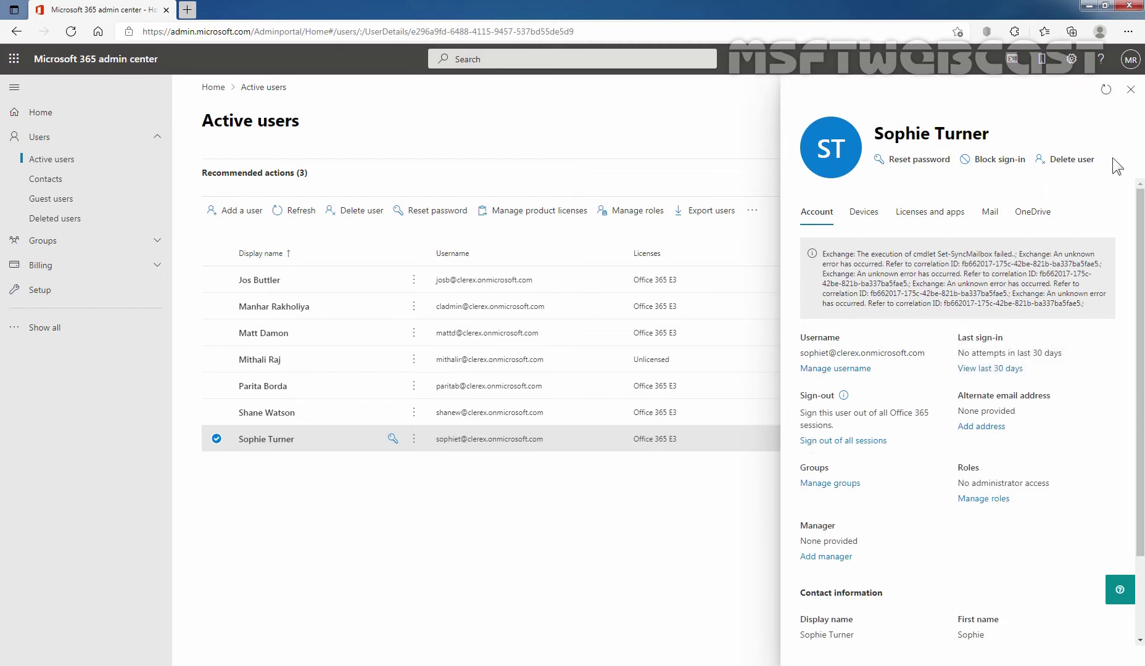
pyautogui.click(1129, 89)
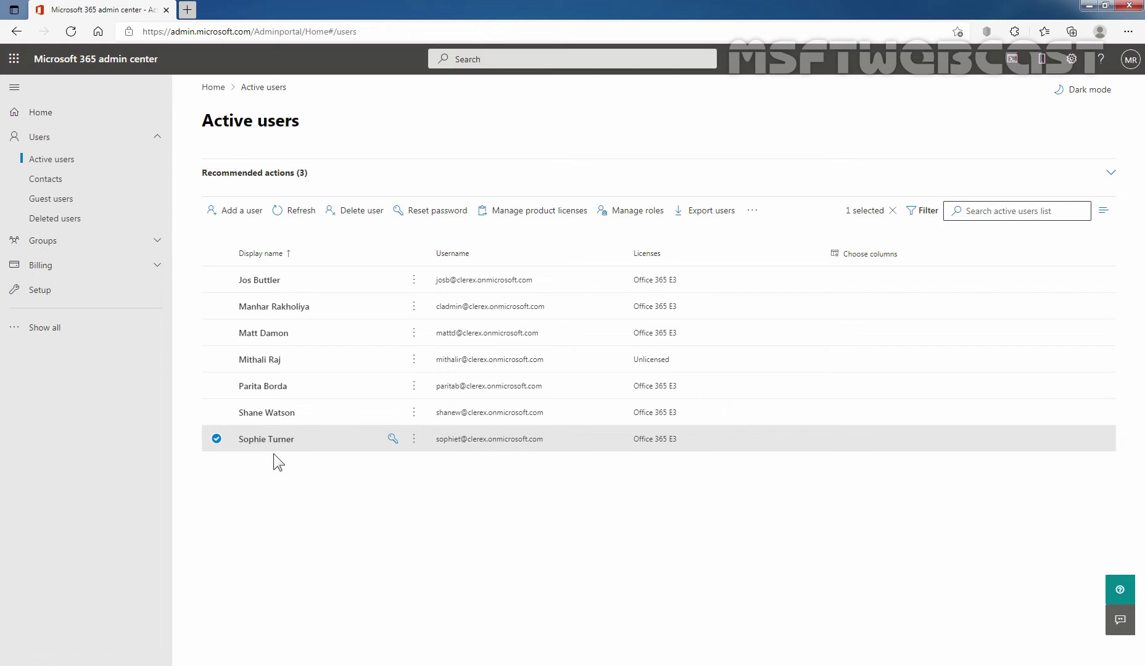
pyautogui.click(394, 440)
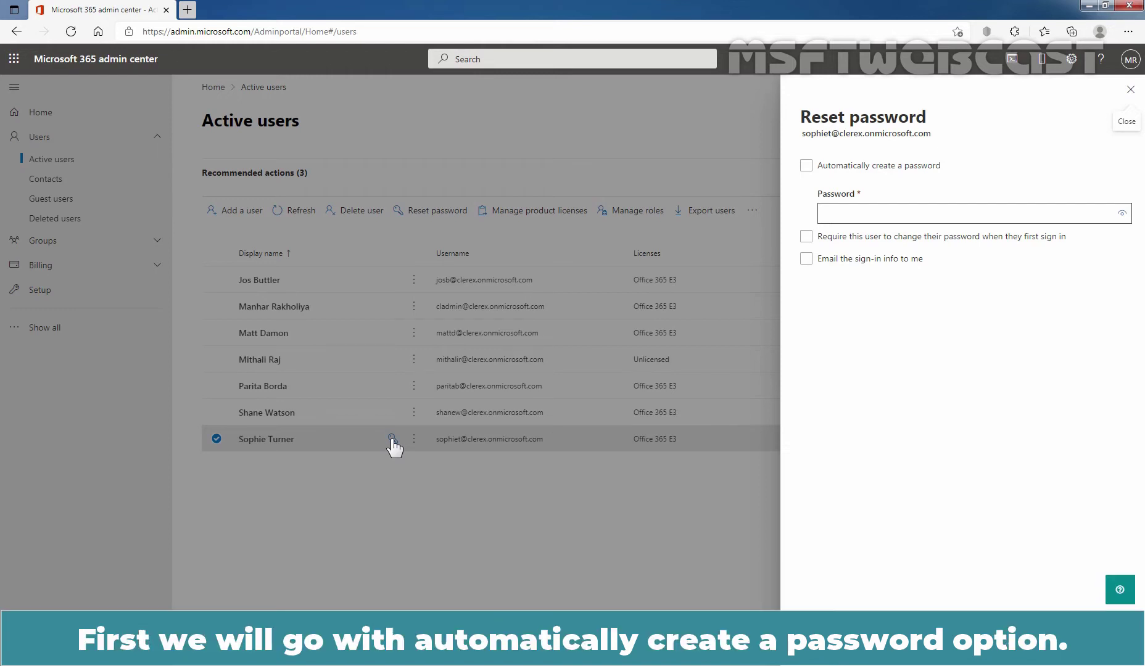
pyautogui.click(806, 166)
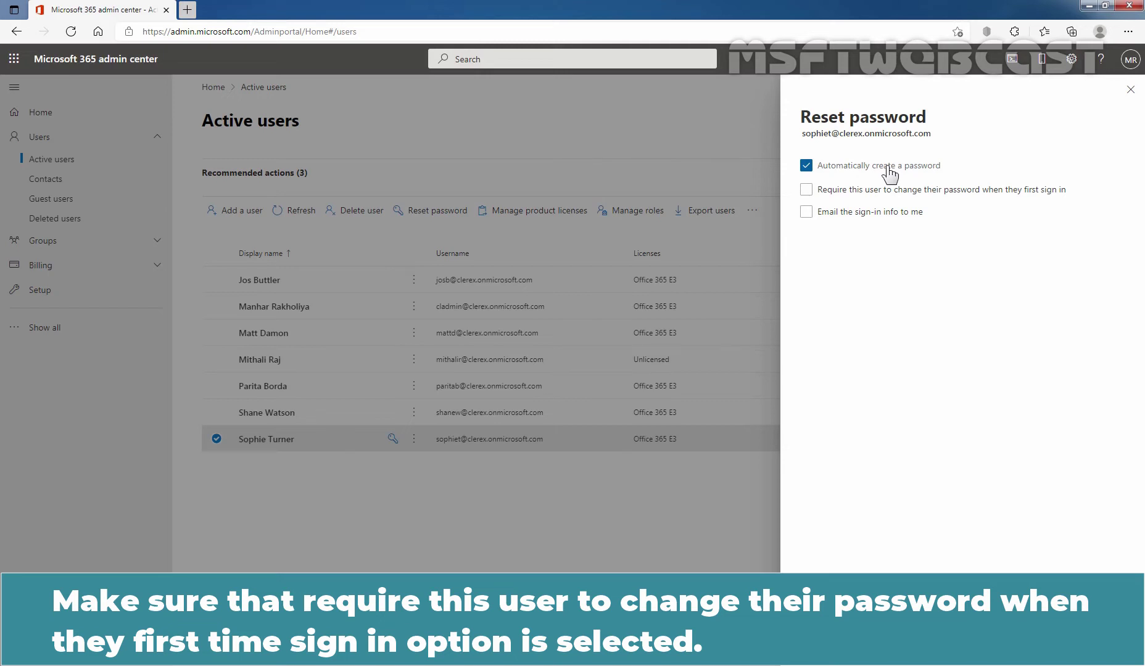
pyautogui.click(807, 190)
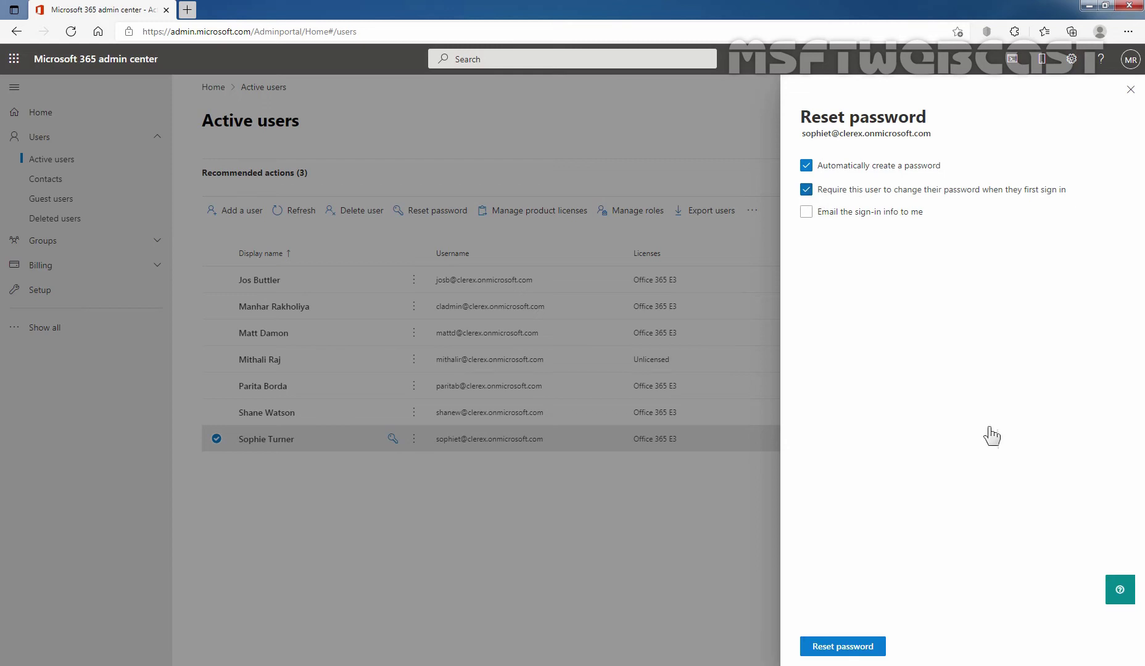
pyautogui.click(859, 649)
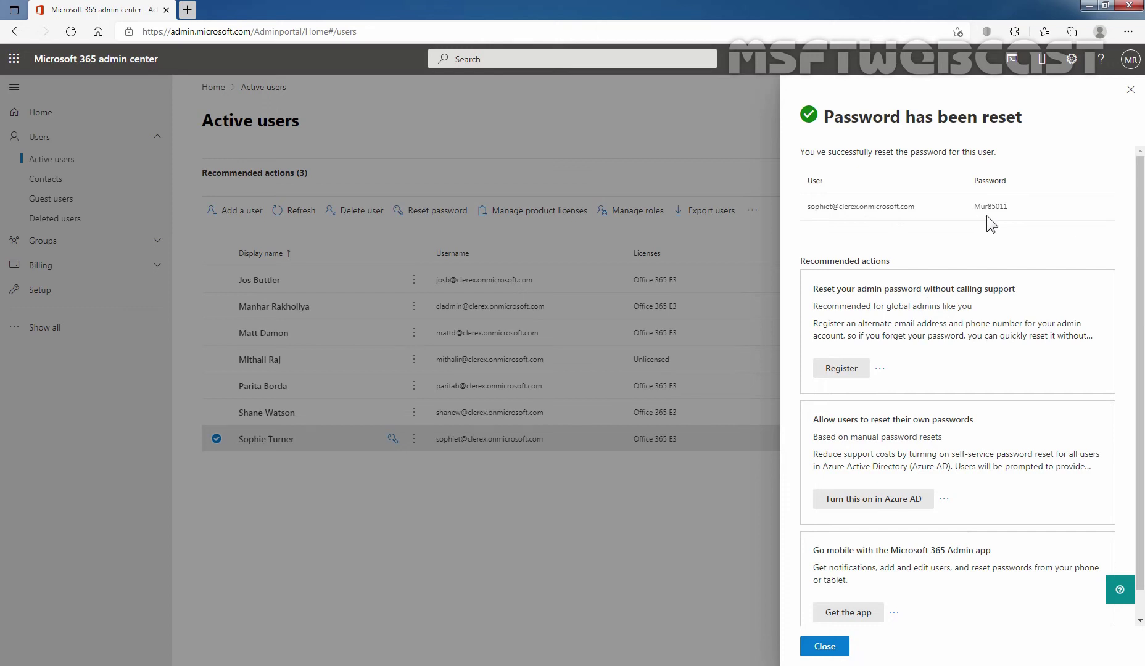
pyautogui.click(825, 646)
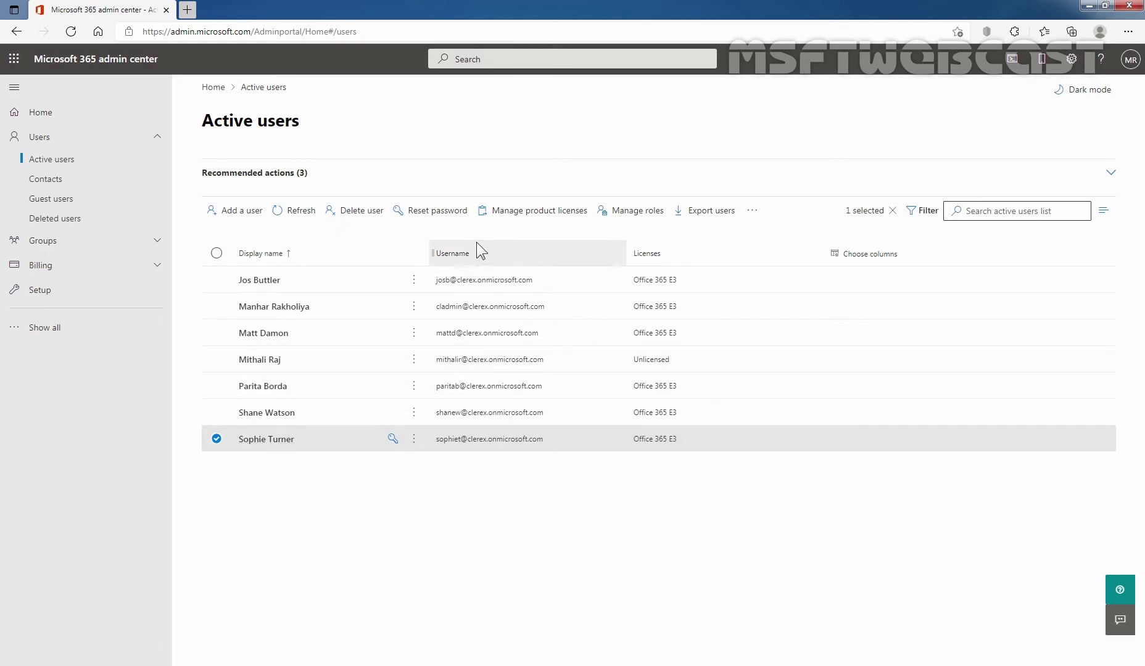
pyautogui.click(437, 212)
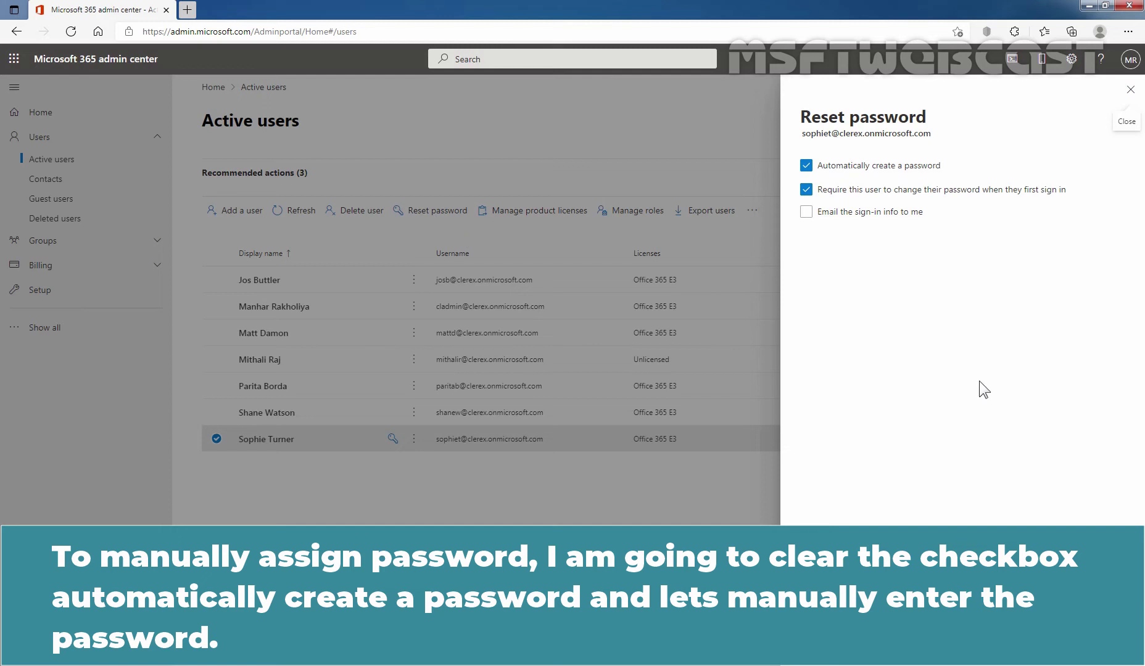
pyautogui.click(807, 166)
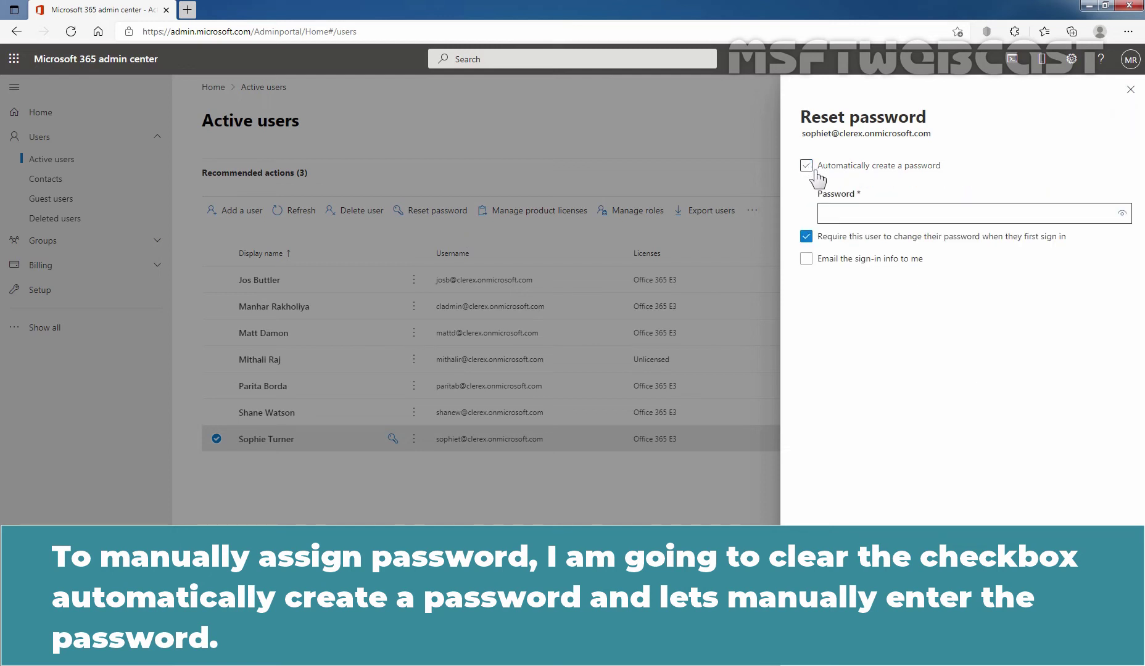
pyautogui.click(871, 216)
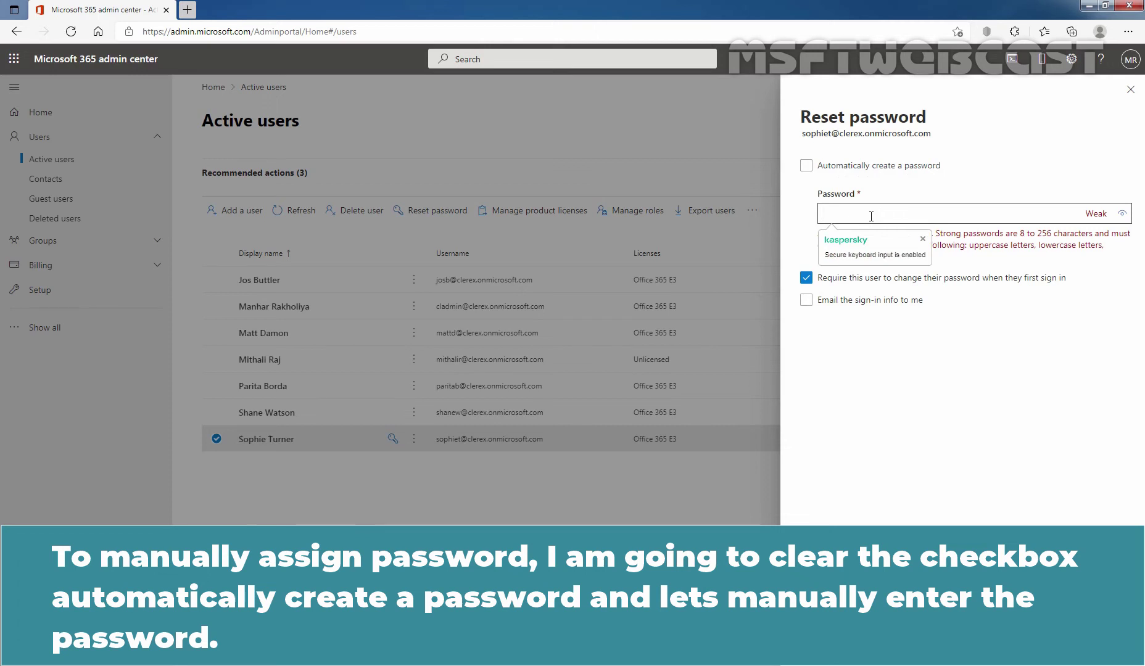
pyautogui.write('•••')
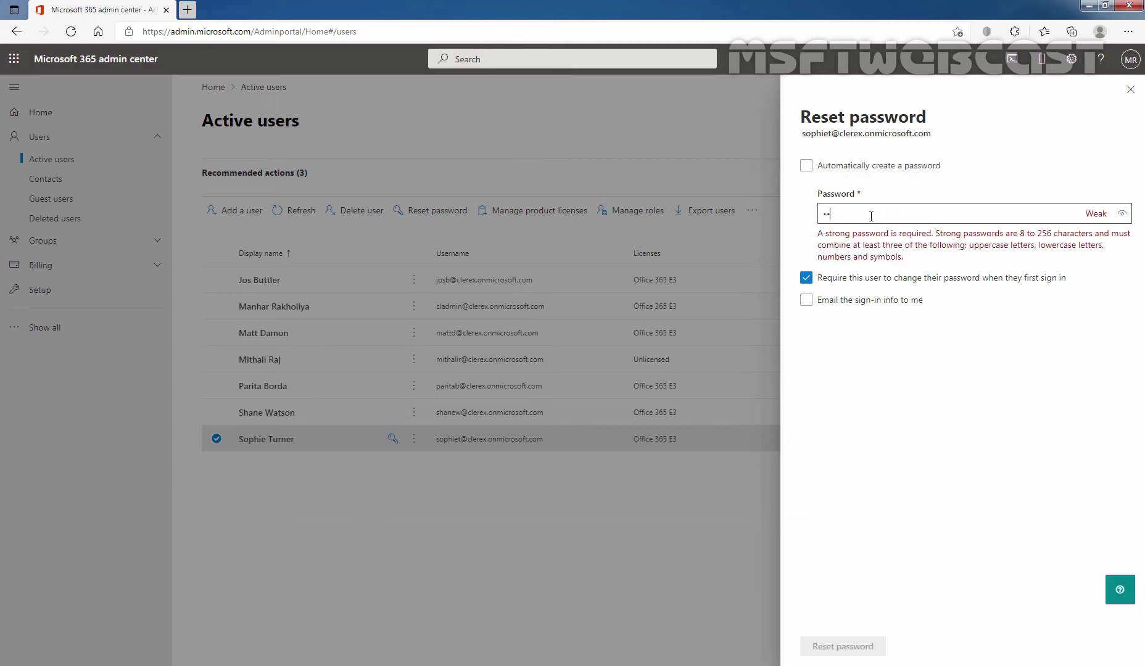
pyautogui.write('••••••')
pyautogui.write('••')
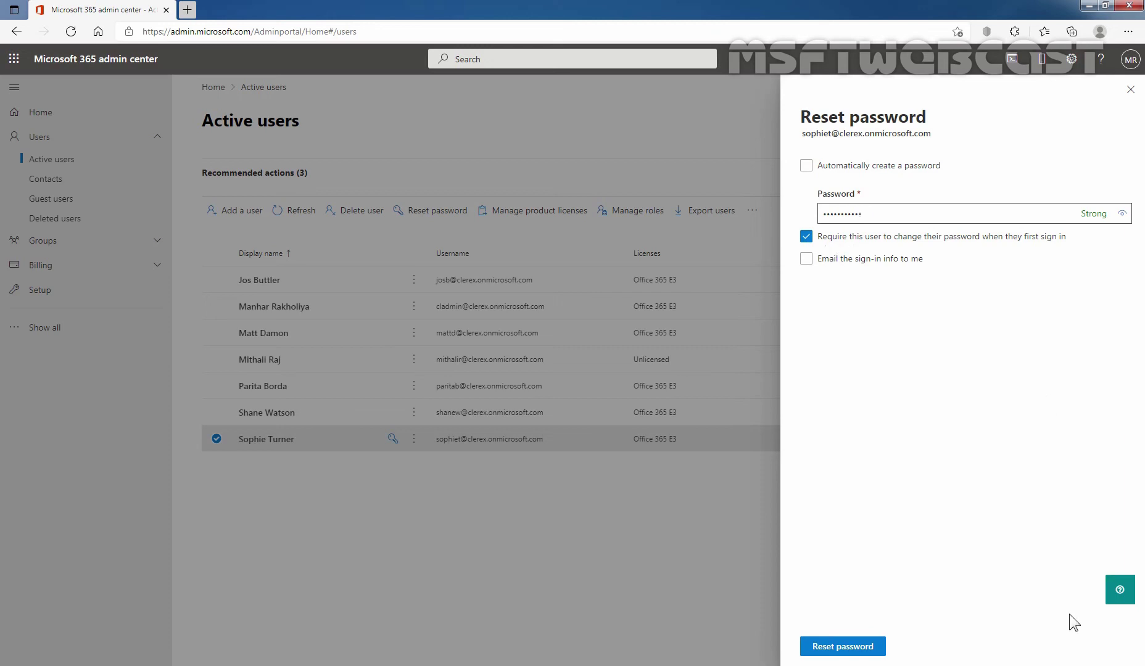
pyautogui.click(844, 648)
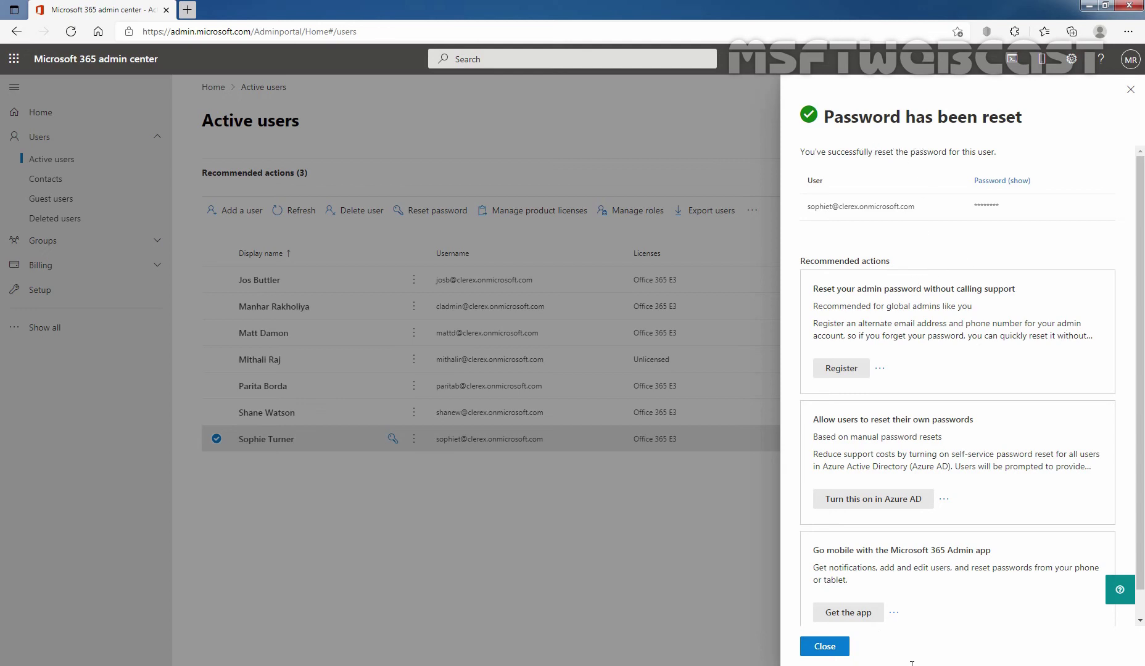
# Step: Select Shane Watson and Matt Damon alongside Sophie Turner and start a bulk password reset
pyautogui.click(824, 646)
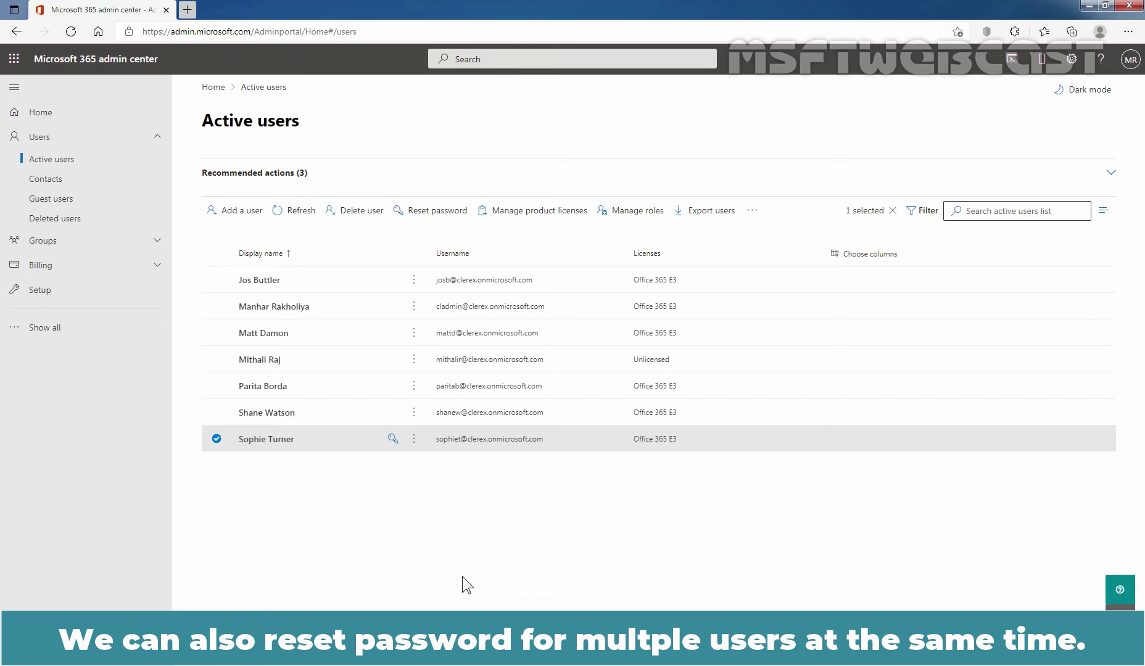
pyautogui.click(217, 414)
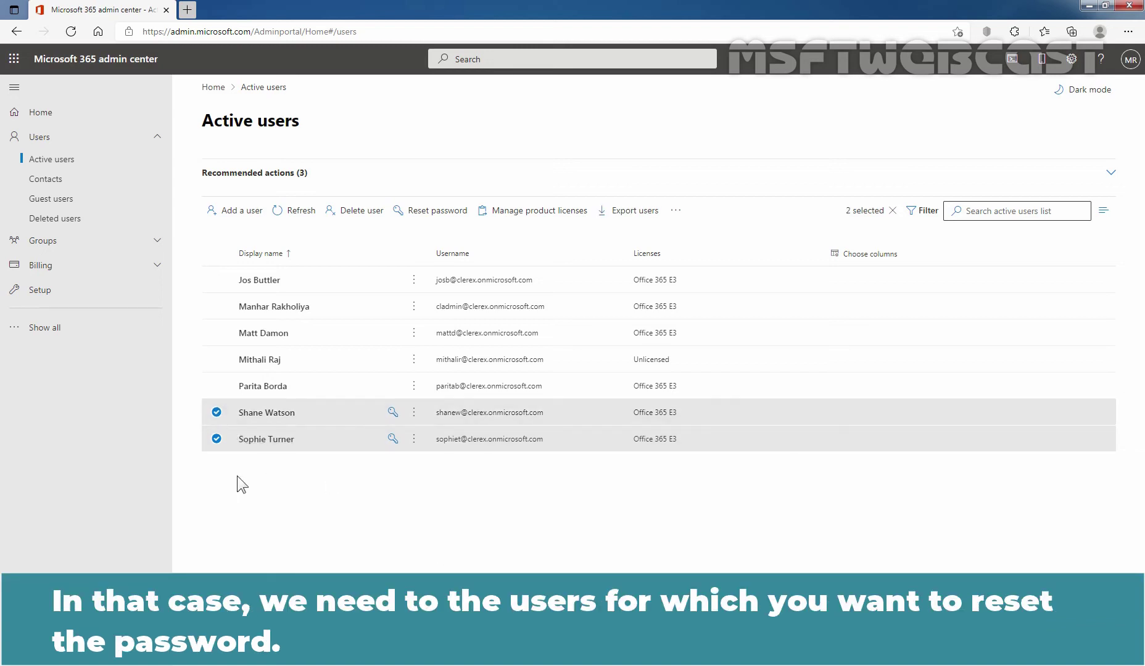
pyautogui.click(217, 333)
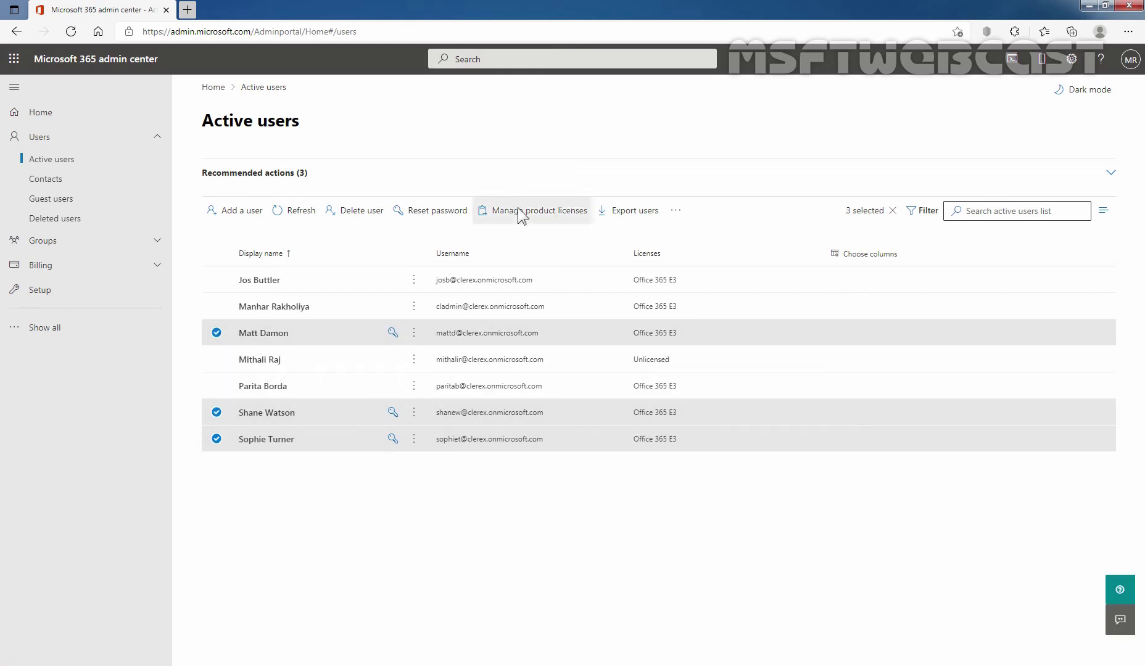
pyautogui.click(438, 215)
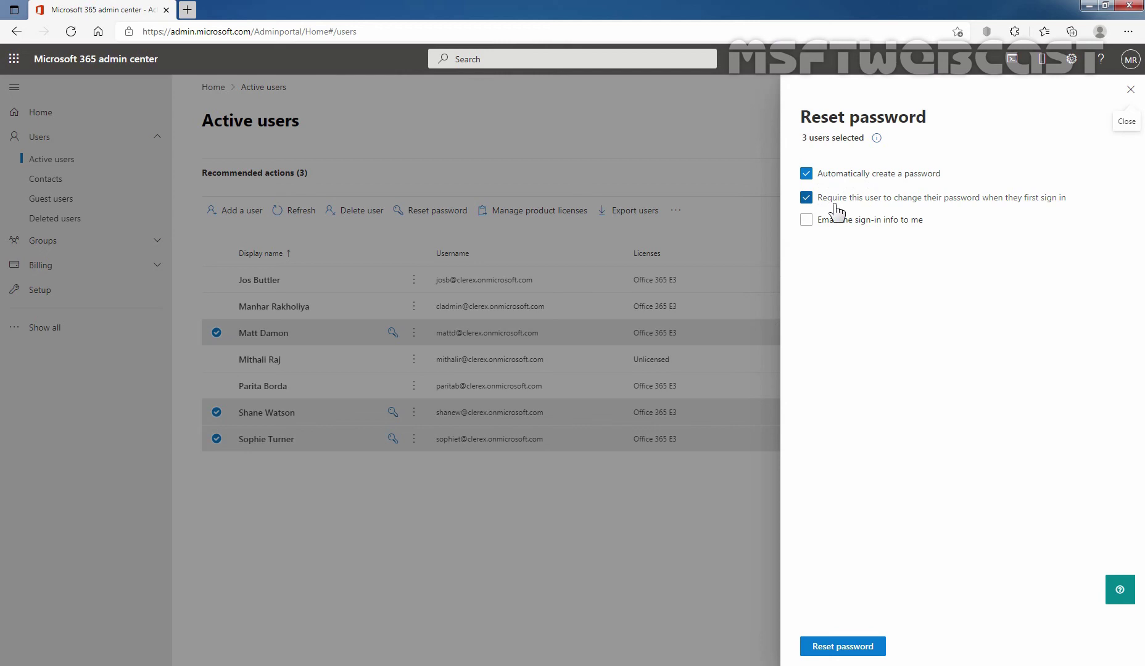
# Step: Apply auto-generated passwords for all three users and dismiss the confirmation
pyautogui.click(843, 647)
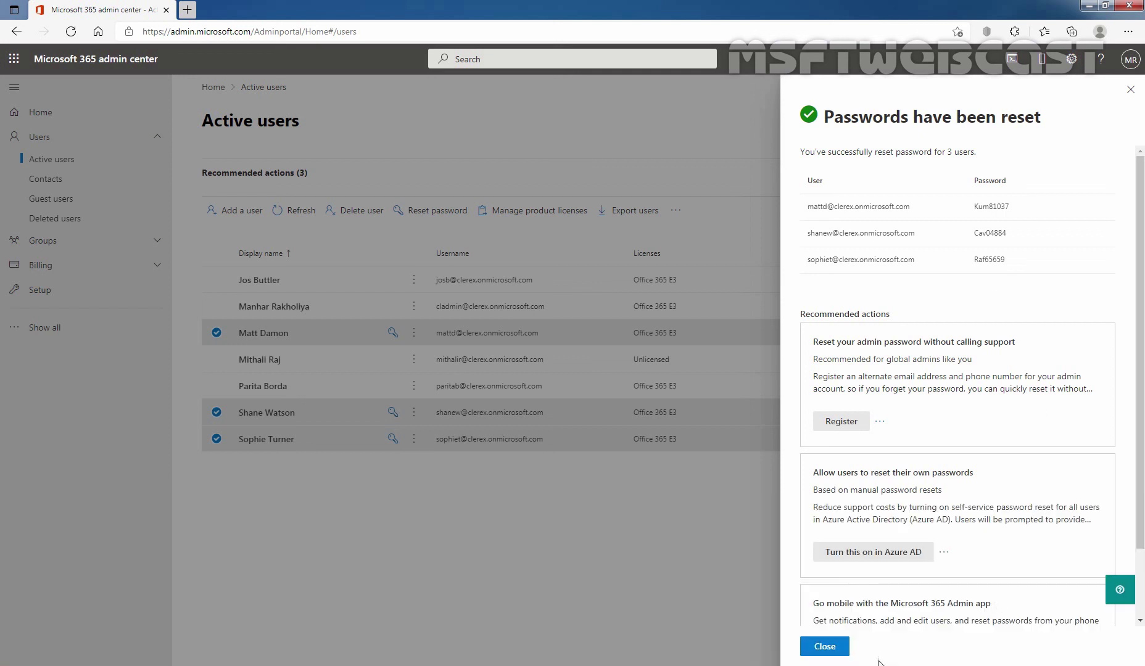
pyautogui.click(824, 648)
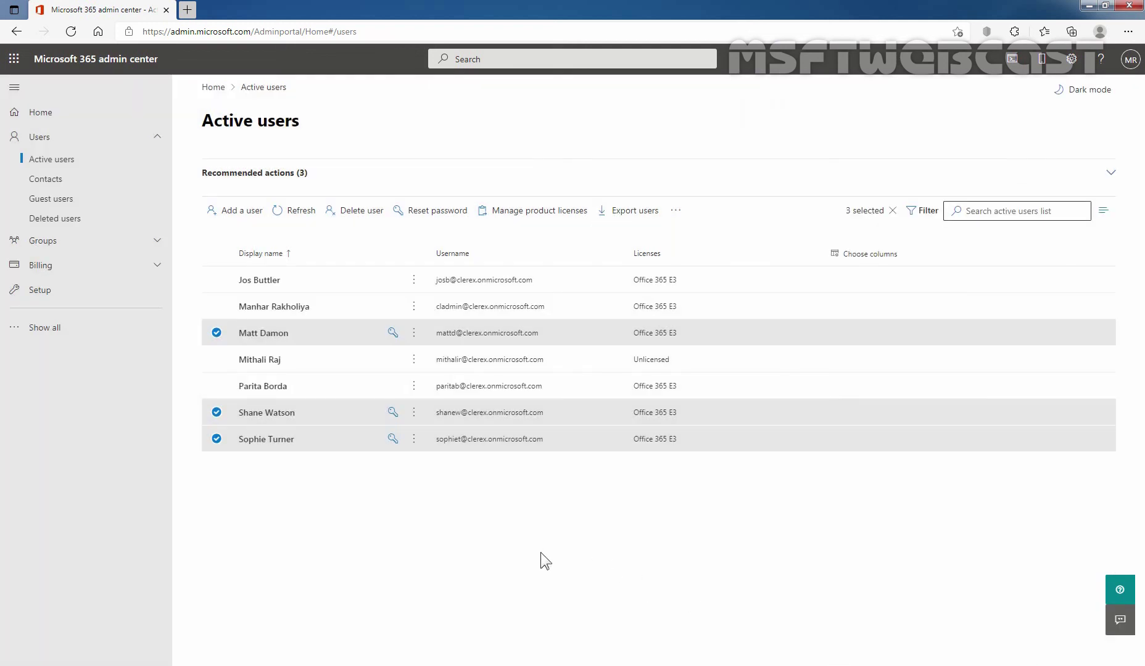